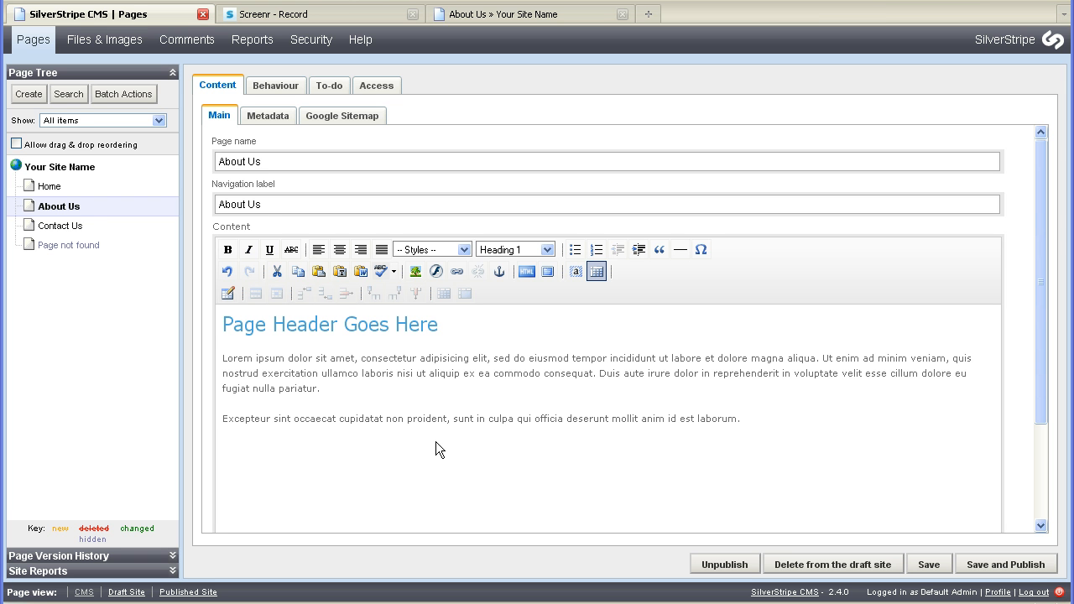
Add an empty paragraph below the page header and open the image panel on the animals folder.
{"action": "left_click", "coordinate": [444, 325]}
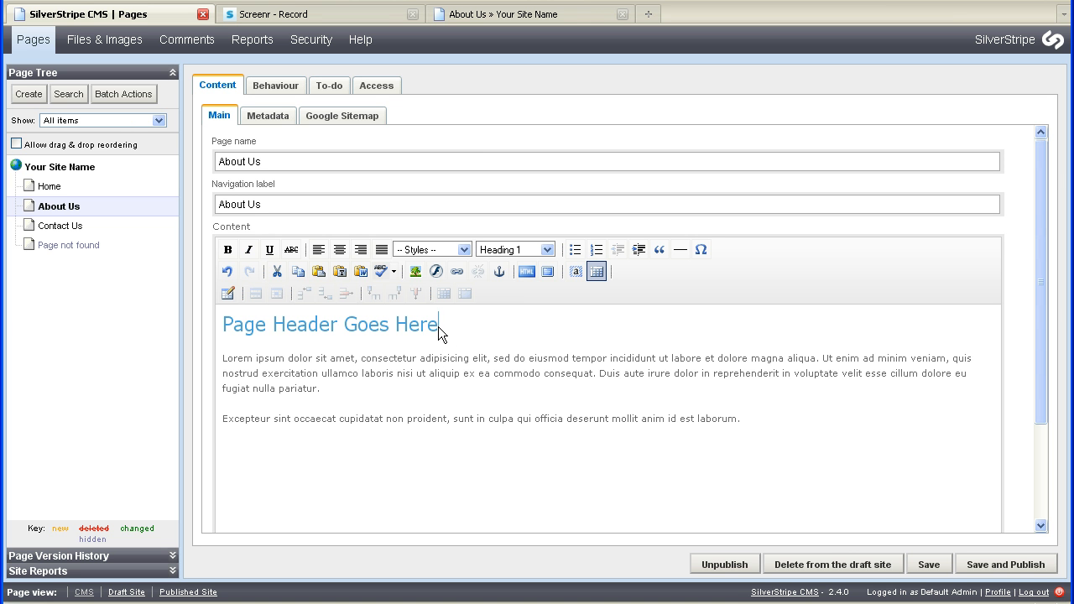
{"action": "key", "text": "Return"}
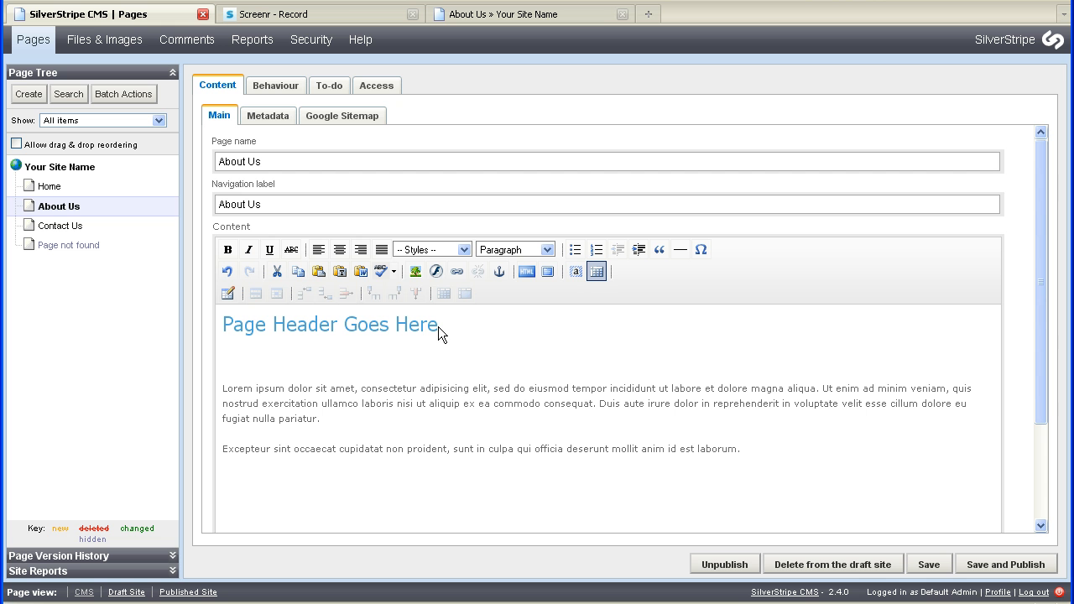
{"action": "left_click", "coordinate": [421, 277]}
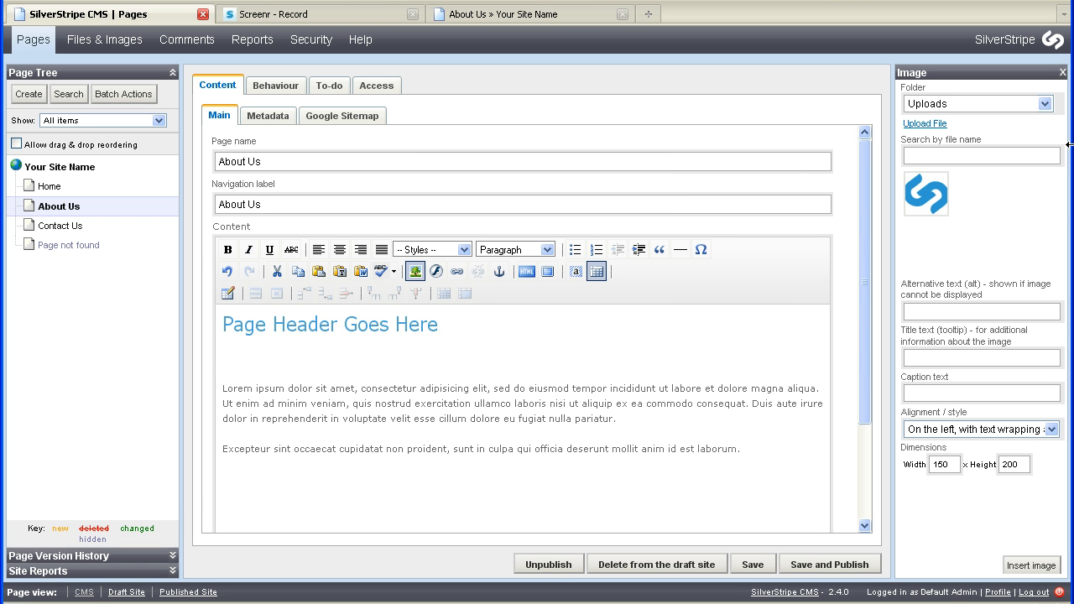
{"action": "left_click", "coordinate": [1044, 104]}
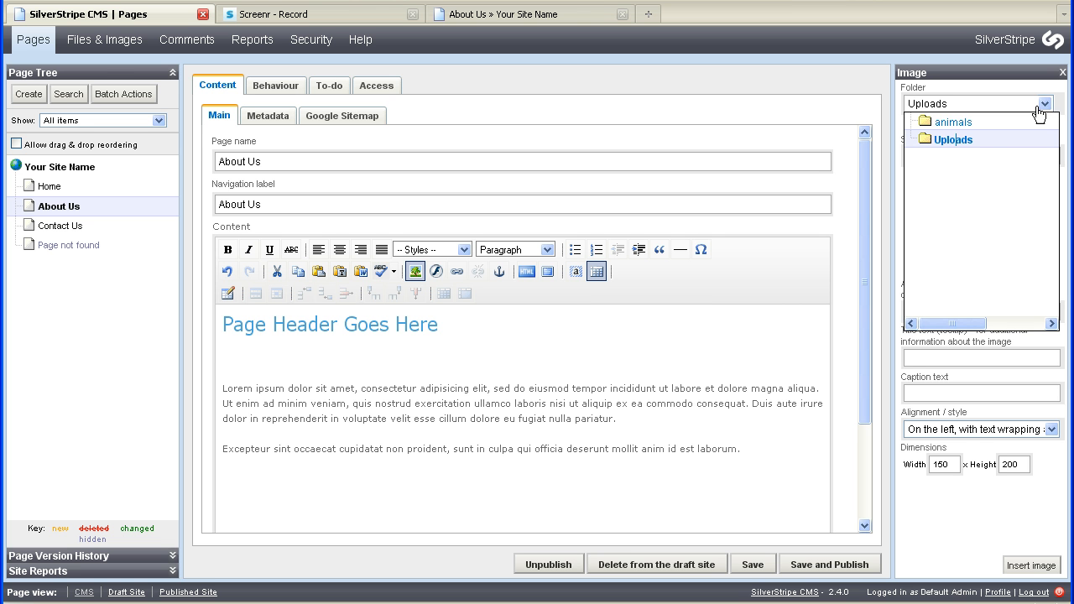
{"action": "left_click", "coordinate": [955, 122]}
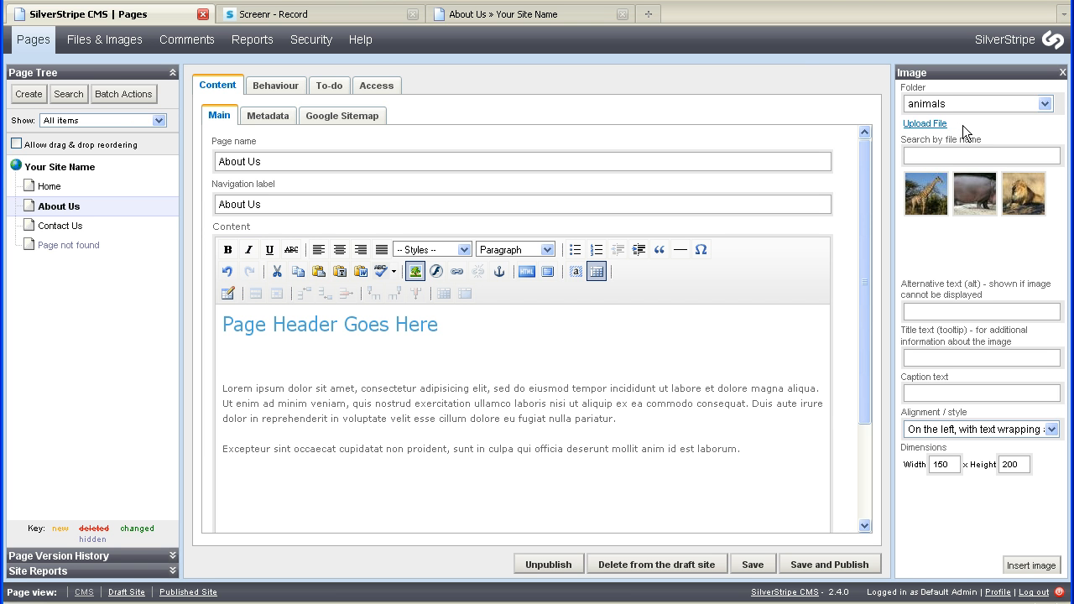
Select the giraffe image and enter Africa Giraffe as both its alternative text and title text.
{"action": "left_click", "coordinate": [929, 202]}
{"action": "left_click", "coordinate": [933, 312]}
{"action": "type", "text": "Africa Giraffe"}
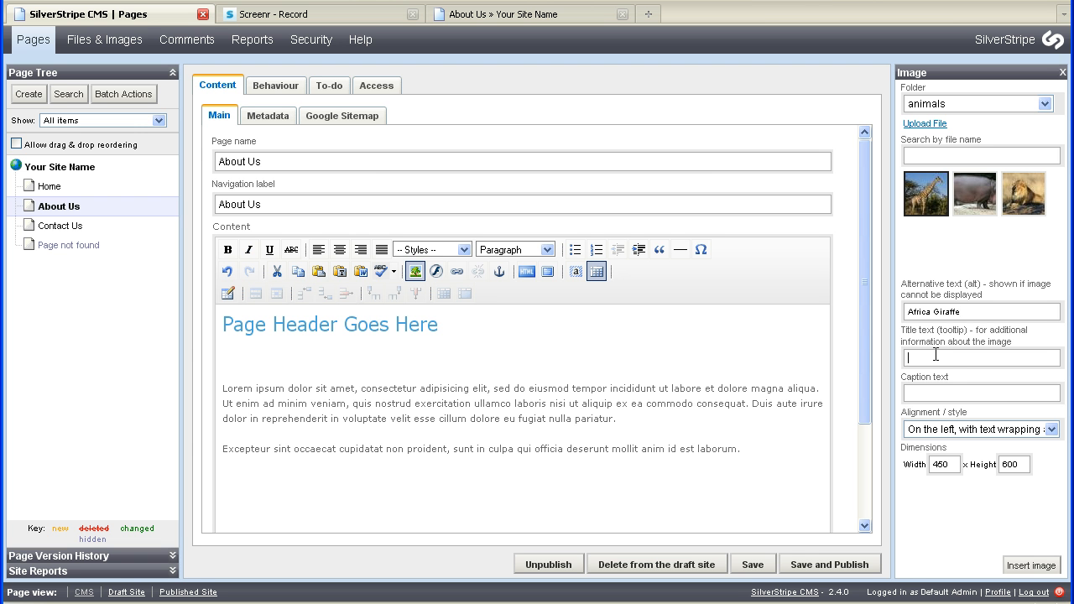
{"action": "type", "text": "A"}
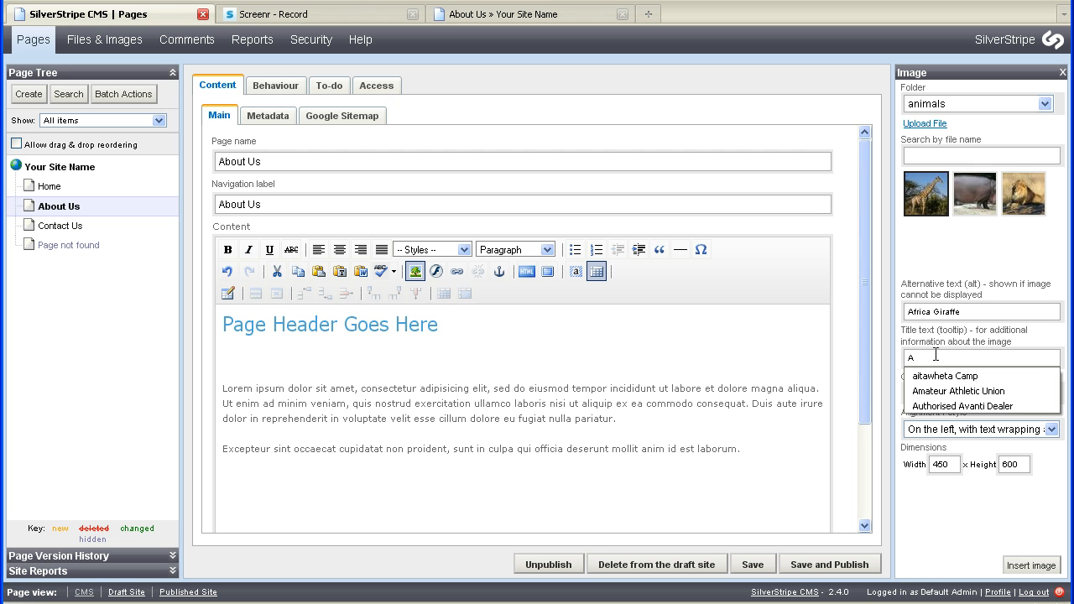
{"action": "type", "text": "fri"}
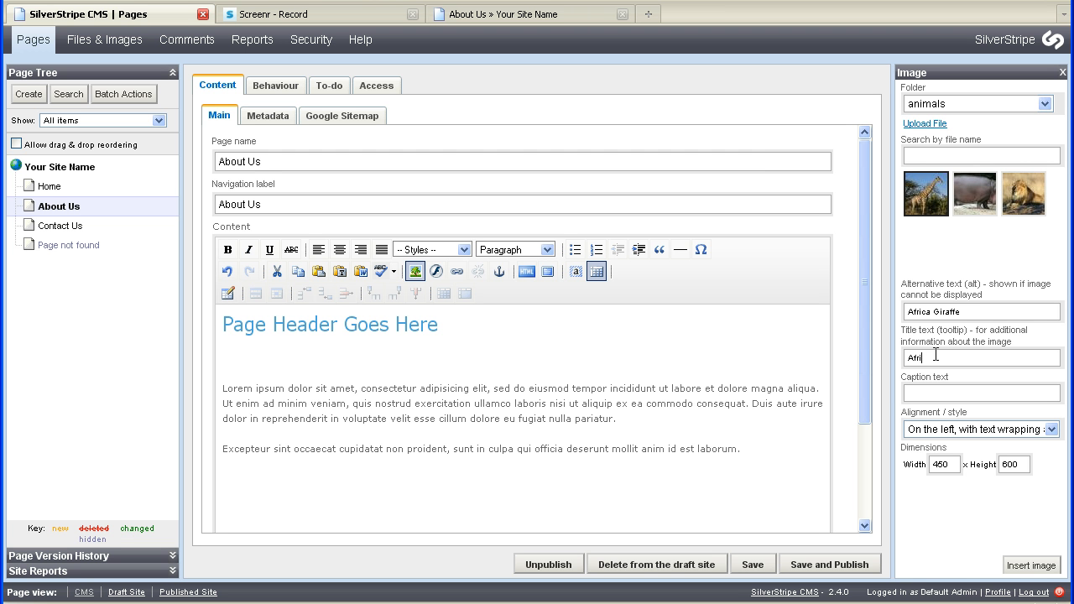
{"action": "type", "text": "ca Giraffe"}
Keep the alignment on the left with text wrapping around and insert the image.
{"action": "left_click", "coordinate": [1053, 433]}
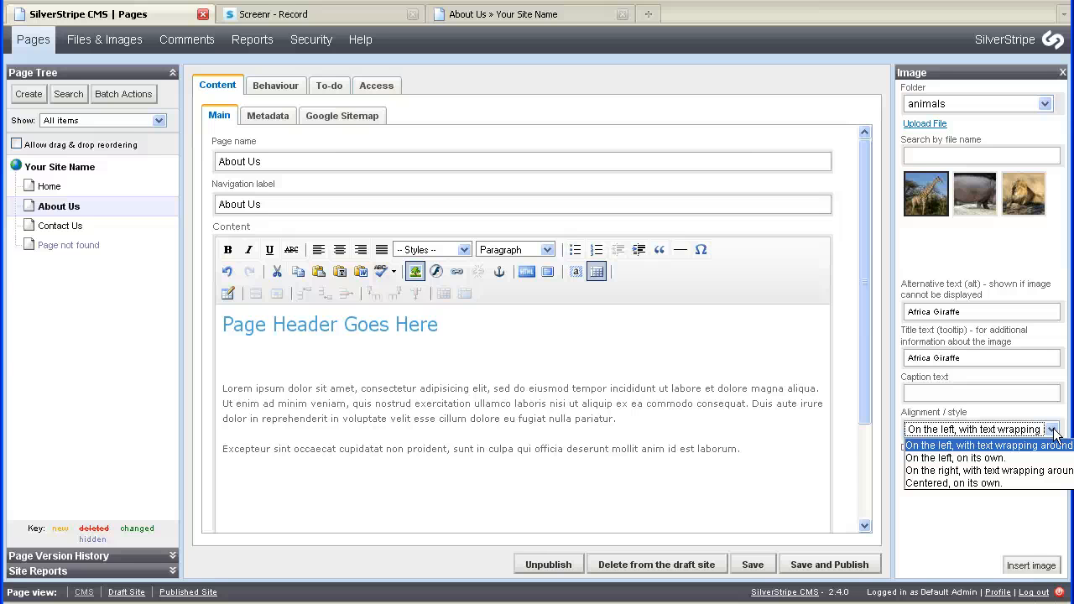
{"action": "left_click", "coordinate": [1054, 432]}
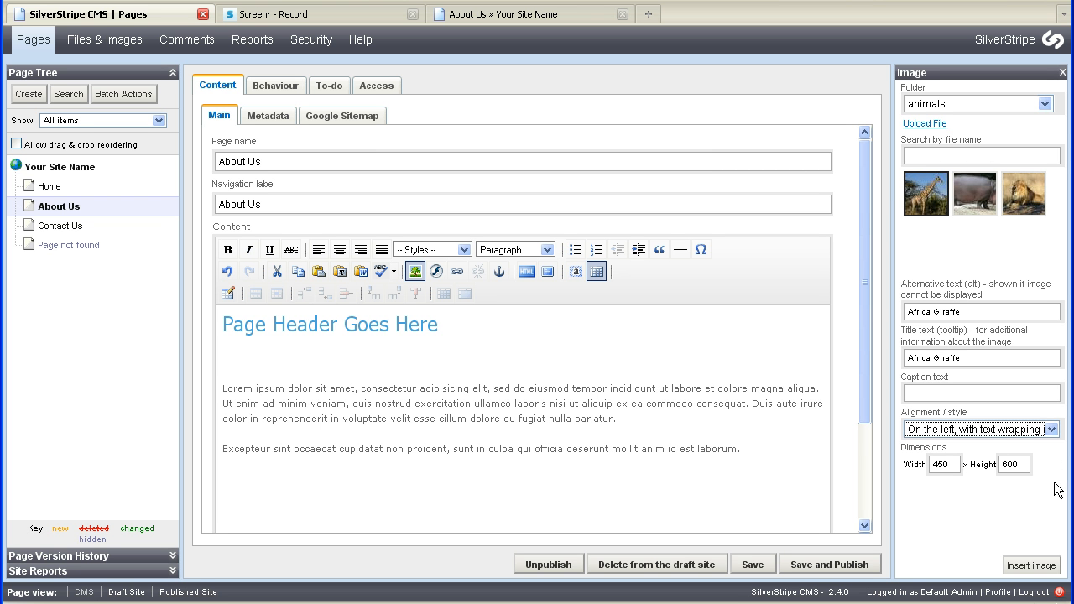
{"action": "left_click", "coordinate": [1031, 565]}
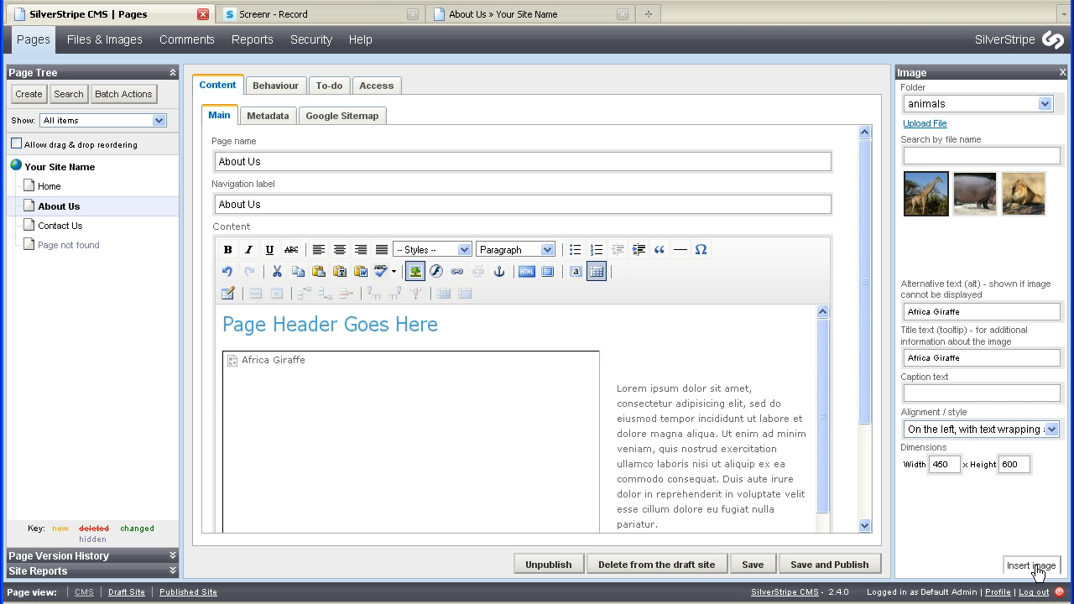
Close the image panel and save and publish the About Us page.
{"action": "left_click", "coordinate": [1062, 72]}
{"action": "left_click_drag", "start_coordinate": [1037, 358], "coordinate": [1041, 476]}
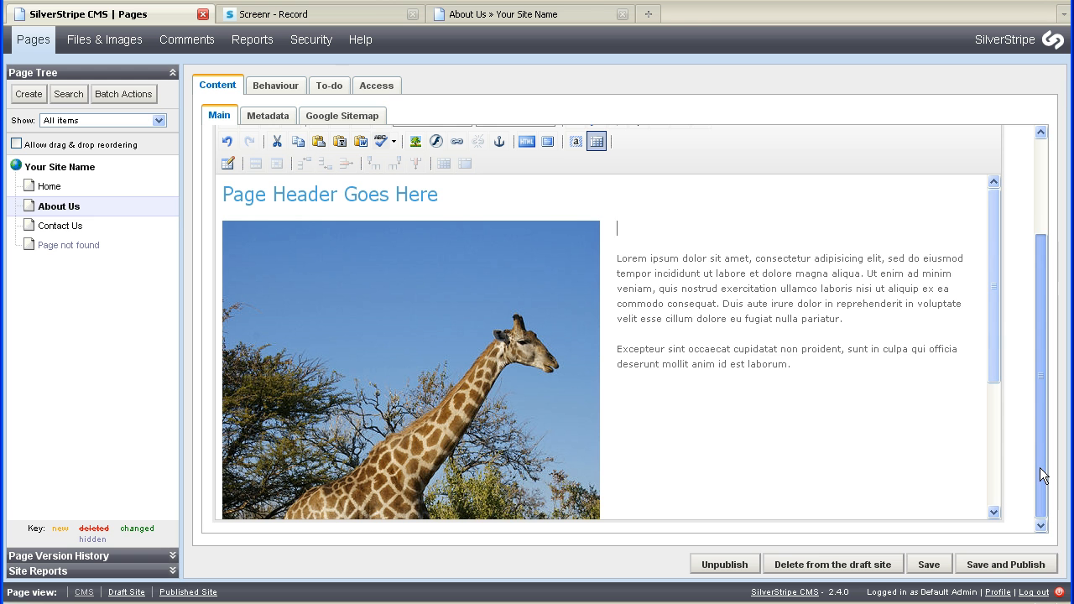
{"action": "left_click", "coordinate": [999, 565]}
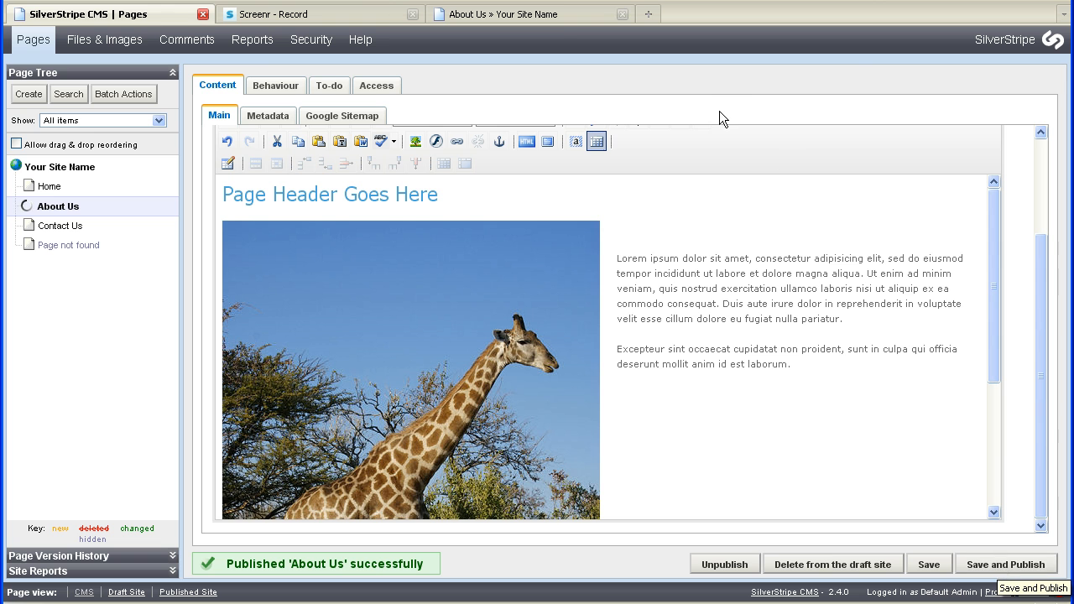
Reload and view the published About Us page in the site tab.
{"action": "left_click", "coordinate": [549, 15]}
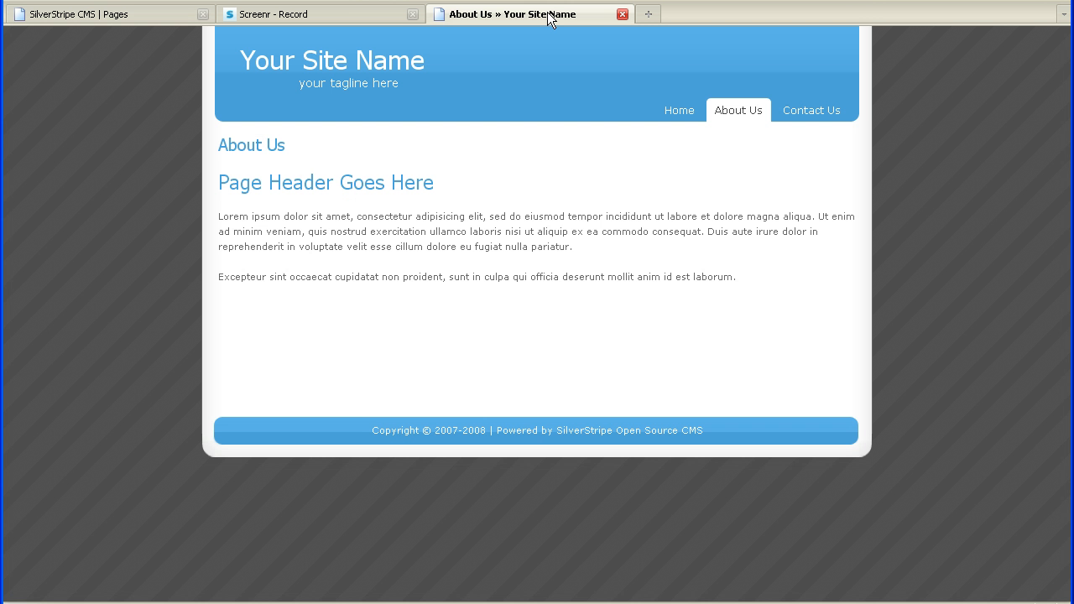
{"action": "right_click", "coordinate": [536, 149]}
{"action": "left_click", "coordinate": [566, 185]}
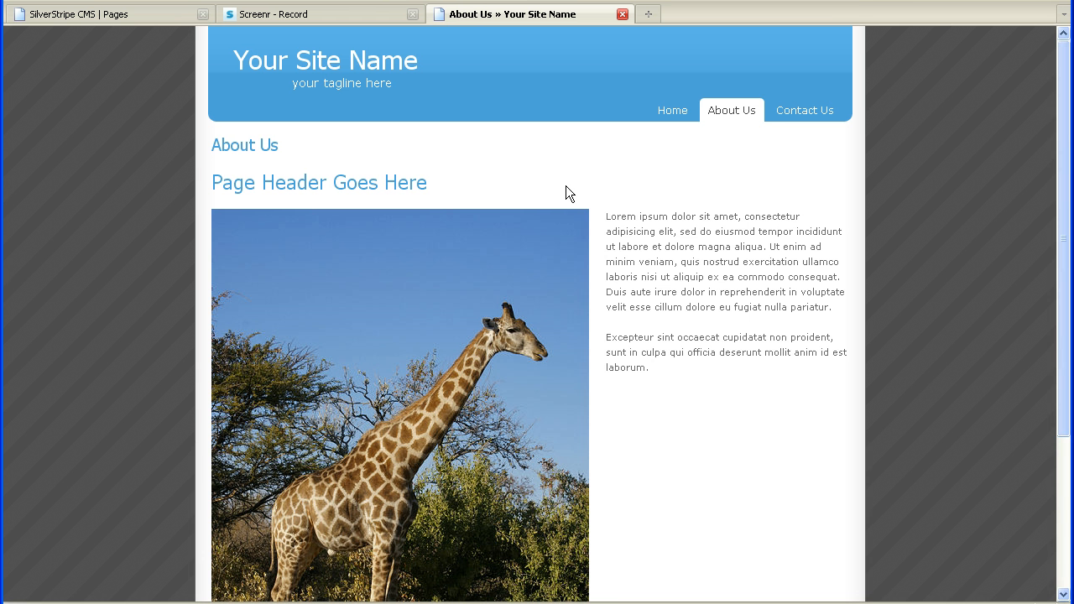
{"action": "mouse_move", "coordinate": [1062, 271]}
{"action": "left_mouse_down"}
{"action": "mouse_move", "coordinate": [1062, 333]}
{"action": "mouse_move", "coordinate": [1064, 253]}
{"action": "left_mouse_up"}
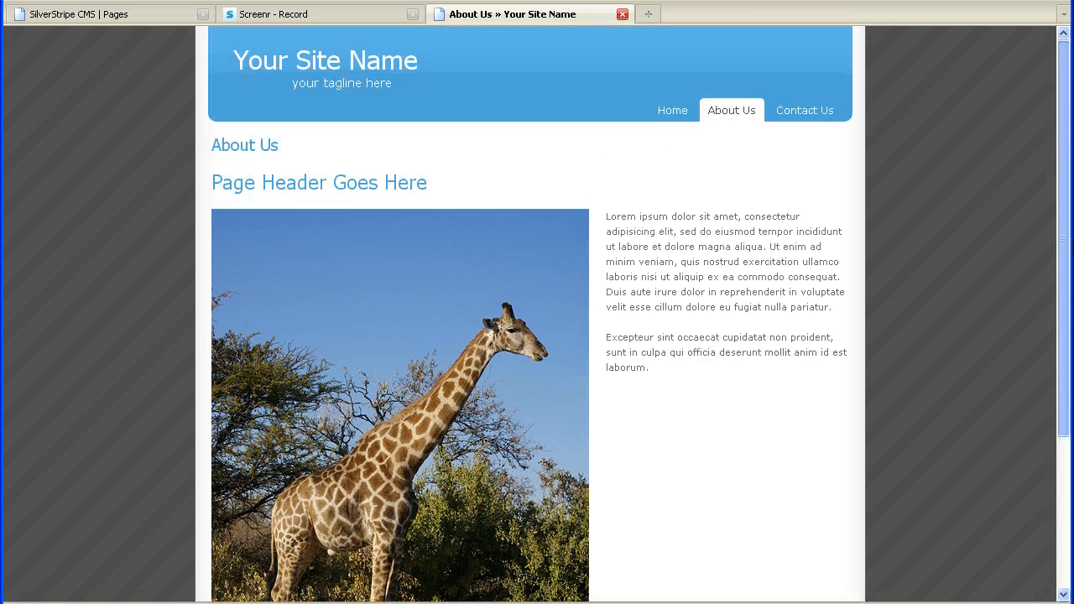
Return to the CMS and delete the inserted giraffe image from the page content.
{"action": "left_click", "coordinate": [124, 14]}
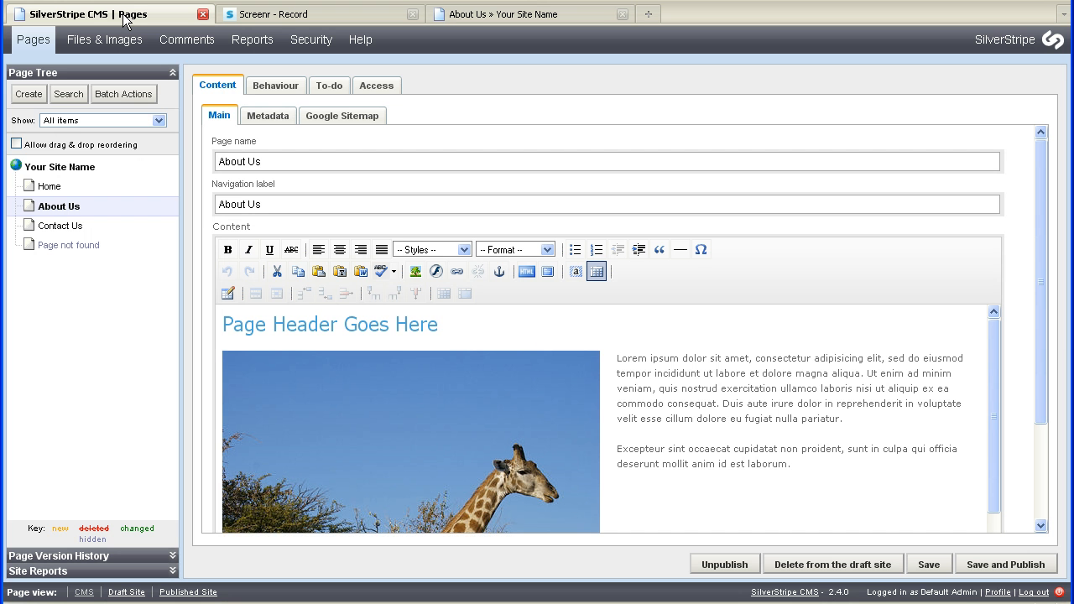
{"action": "left_click_drag", "start_coordinate": [1042, 319], "coordinate": [1042, 461]}
{"action": "left_click", "coordinate": [487, 384]}
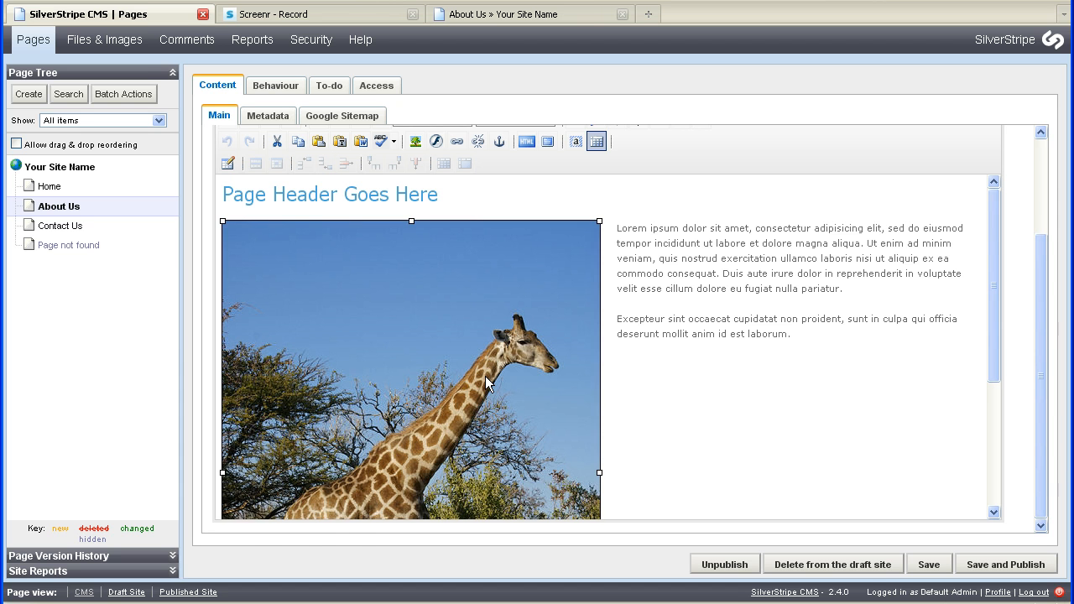
{"action": "key", "text": "Delete"}
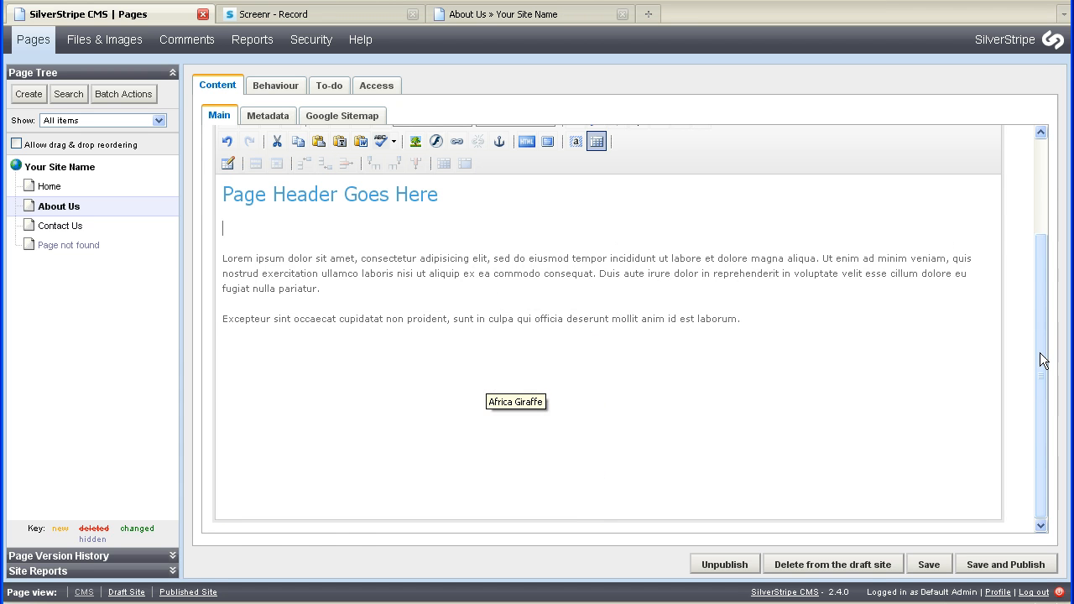
Reinsert the giraffe image into the empty paragraph with its width set to 200 pixels.
{"action": "scroll", "coordinate": [1042, 359], "scroll_direction": "up", "scroll_amount": 2}
{"action": "left_click", "coordinate": [414, 213]}
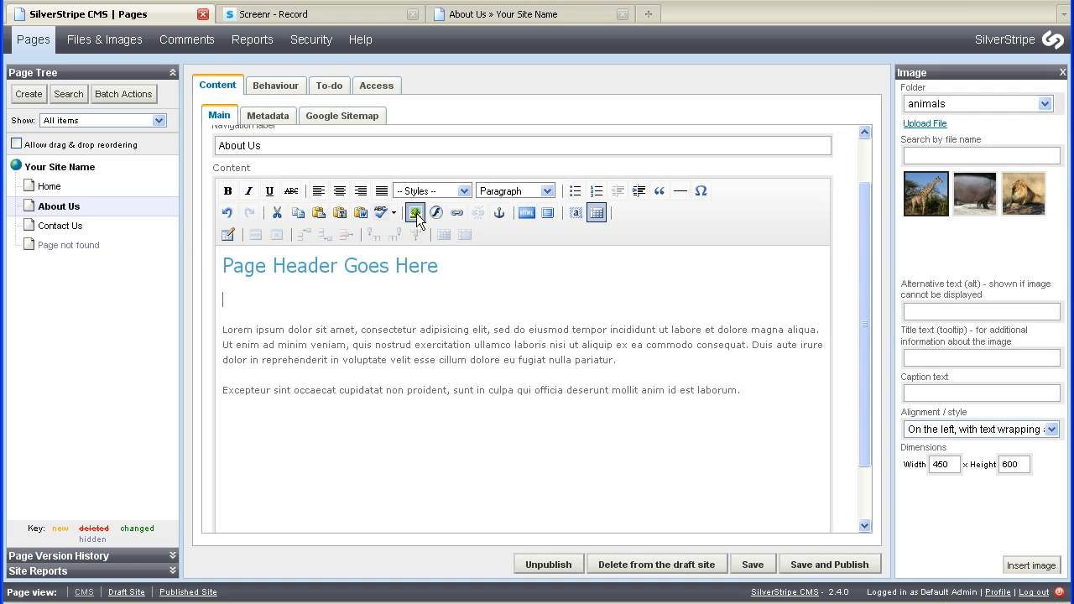
{"action": "left_click", "coordinate": [916, 308]}
{"action": "double_click", "coordinate": [950, 464]}
{"action": "type", "text": "200"}
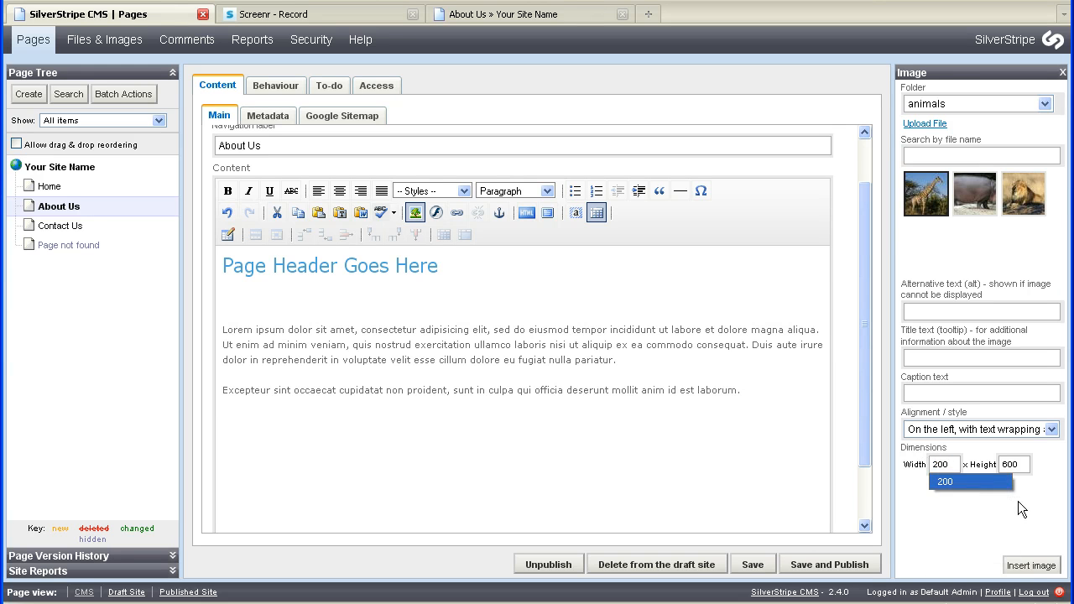
{"action": "left_click", "coordinate": [1017, 501]}
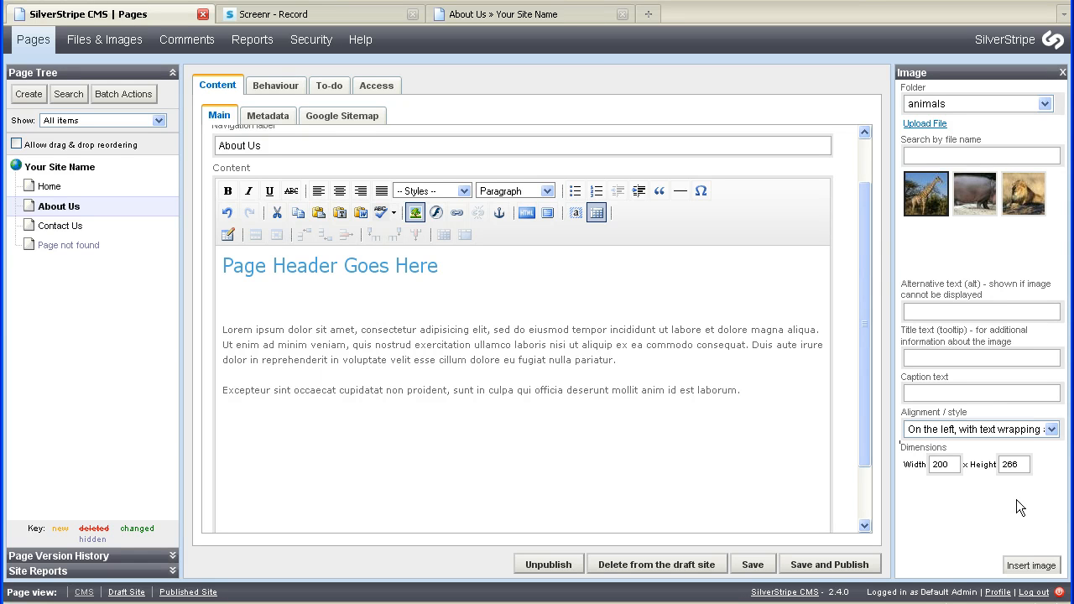
{"action": "left_click", "coordinate": [1034, 565]}
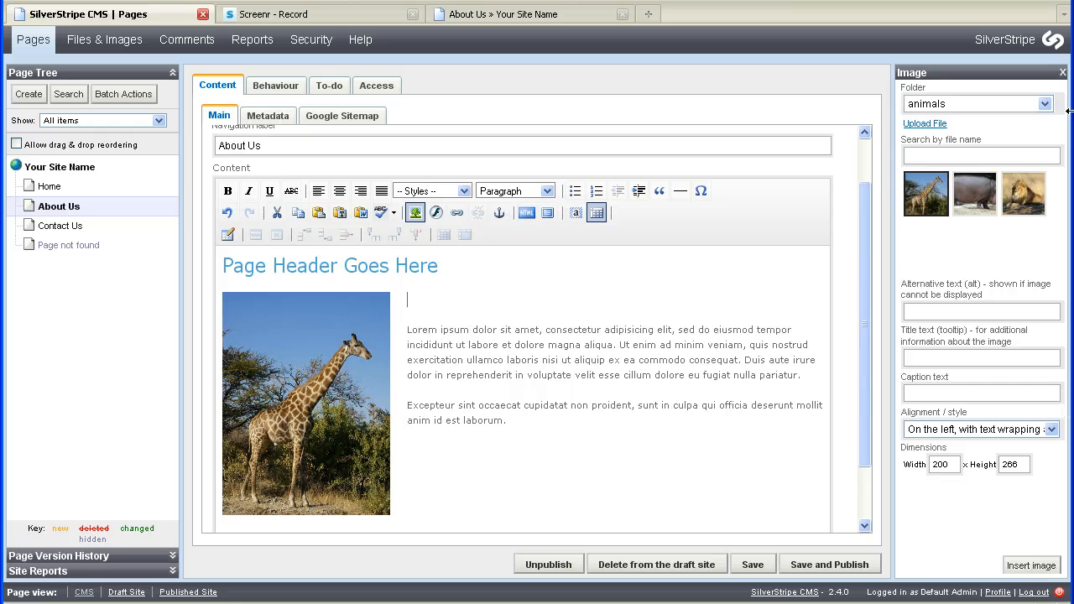
Close the image panel and save and publish the About Us page.
{"action": "left_click", "coordinate": [1062, 73]}
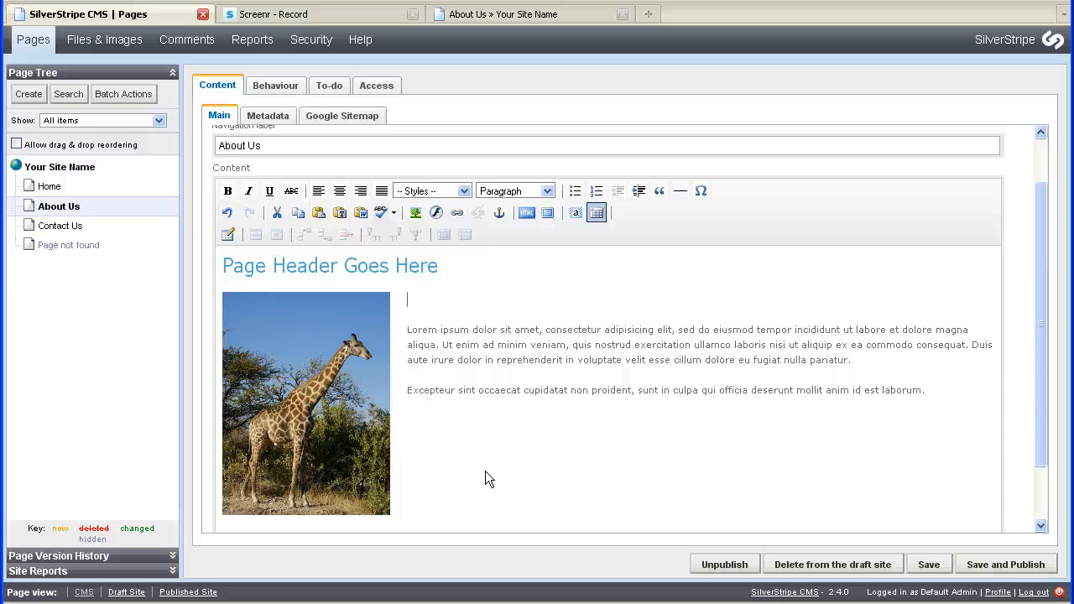
{"action": "left_click", "coordinate": [1006, 567]}
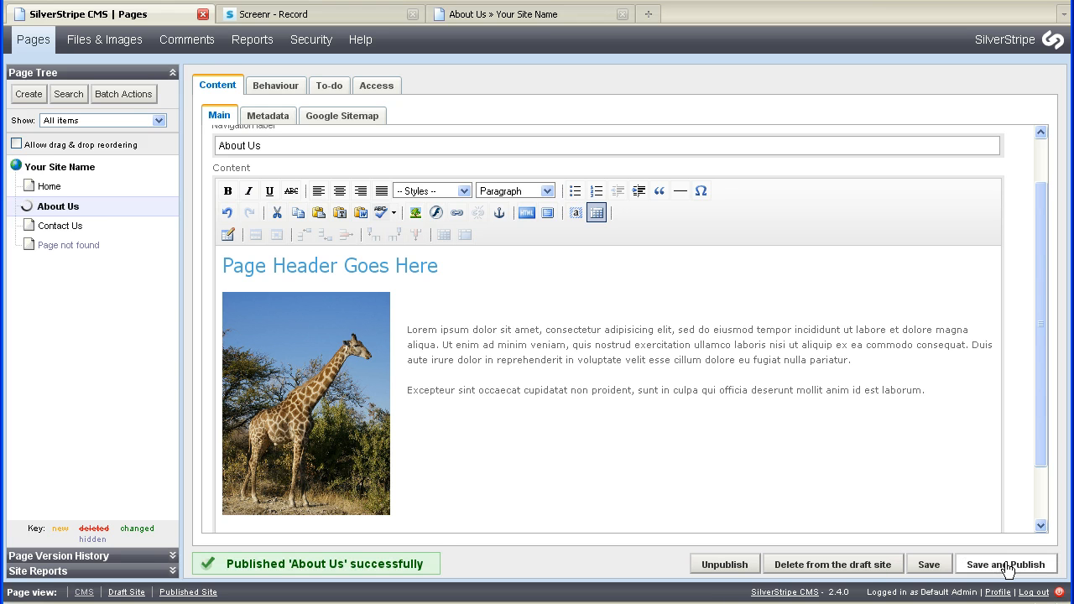
Reload the published About Us page in the site tab.
{"action": "left_click", "coordinate": [547, 14]}
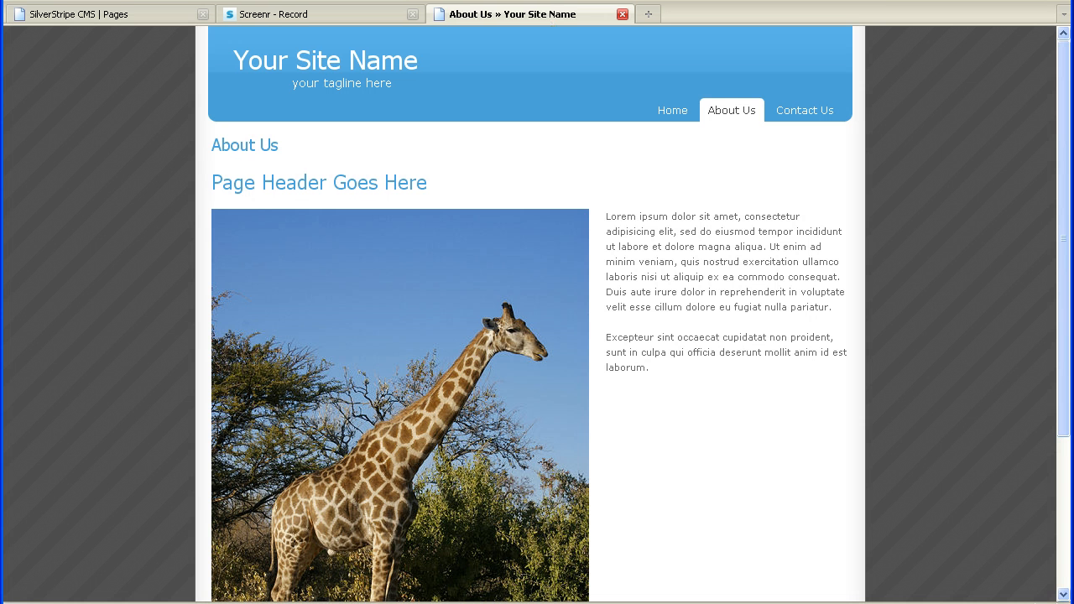
{"action": "key", "text": "F5"}
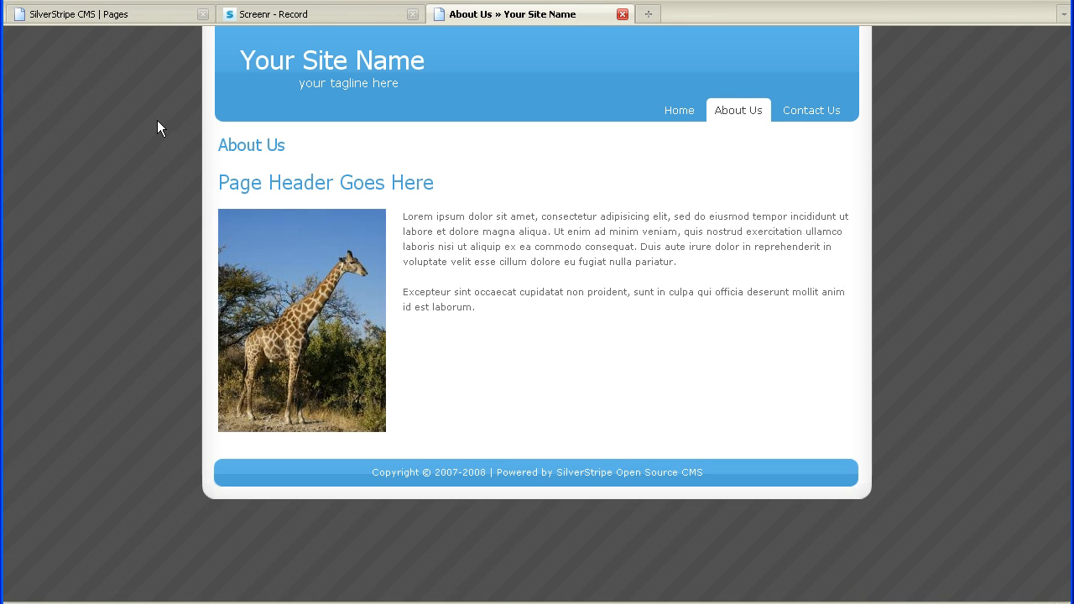
Inspect the giraffe image's properties on the published page, then close the properties window.
{"action": "right_click", "coordinate": [305, 287]}
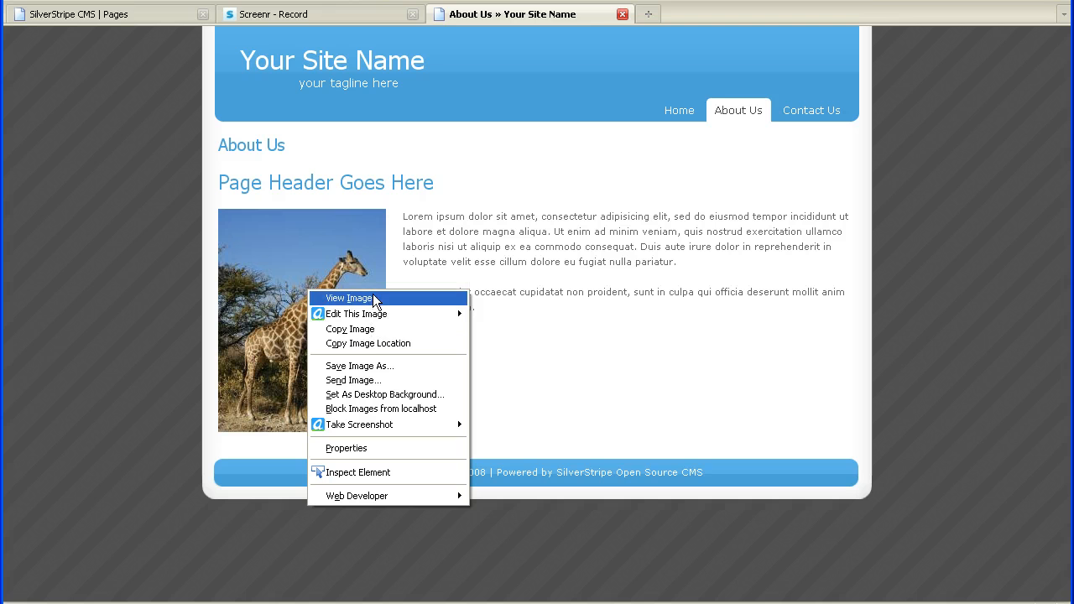
{"action": "left_click", "coordinate": [375, 448]}
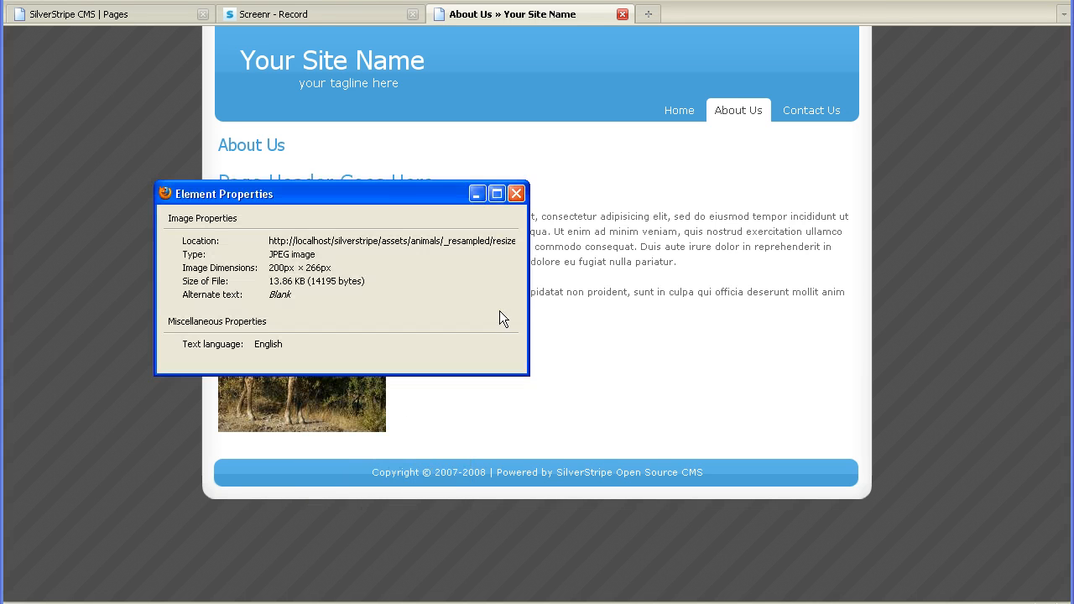
{"action": "left_click_drag", "start_coordinate": [527, 289], "coordinate": [745, 289]}
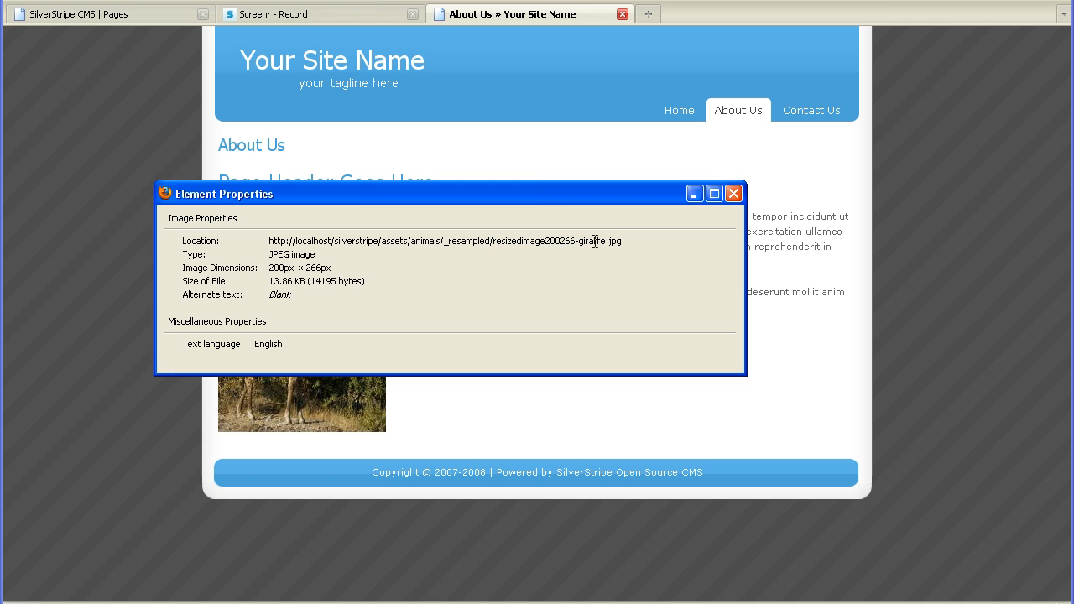
{"action": "left_click", "coordinate": [733, 194]}
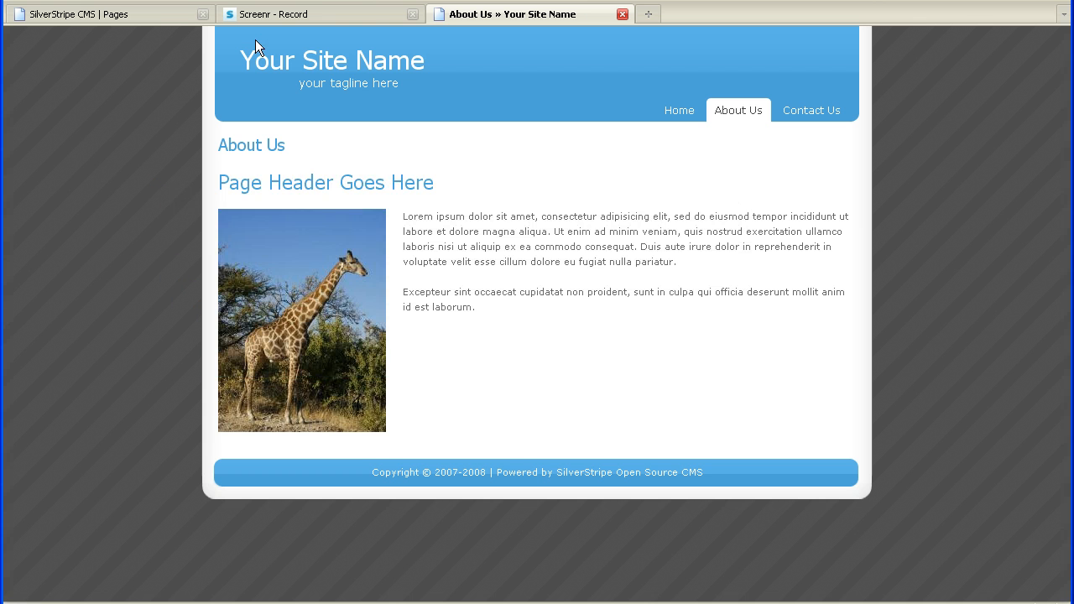
{"action": "left_click", "coordinate": [150, 11]}
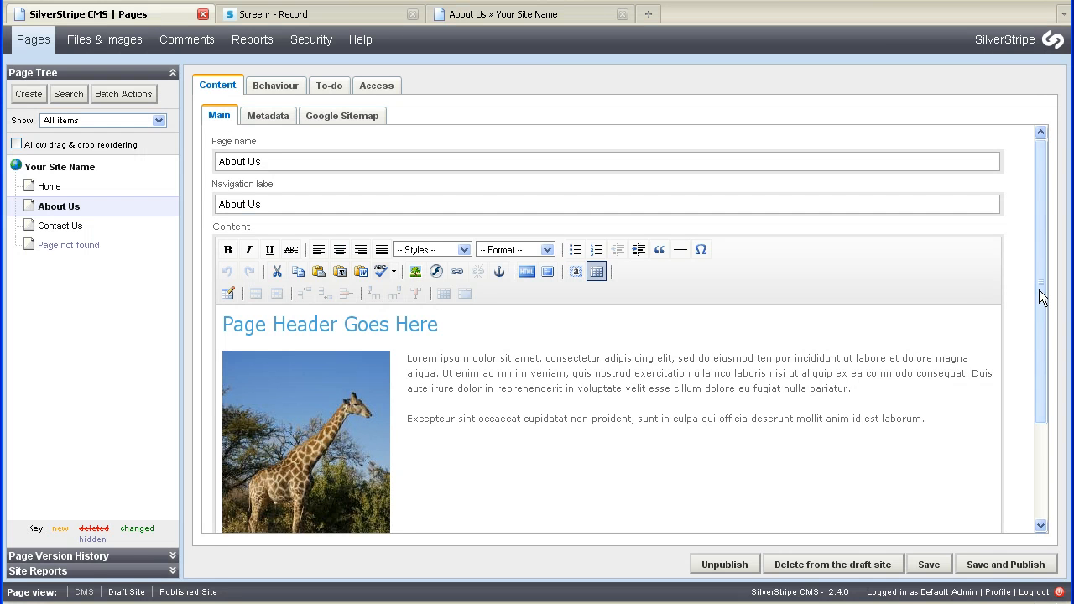
{"action": "left_click_drag", "start_coordinate": [1035, 296], "coordinate": [1039, 337]}
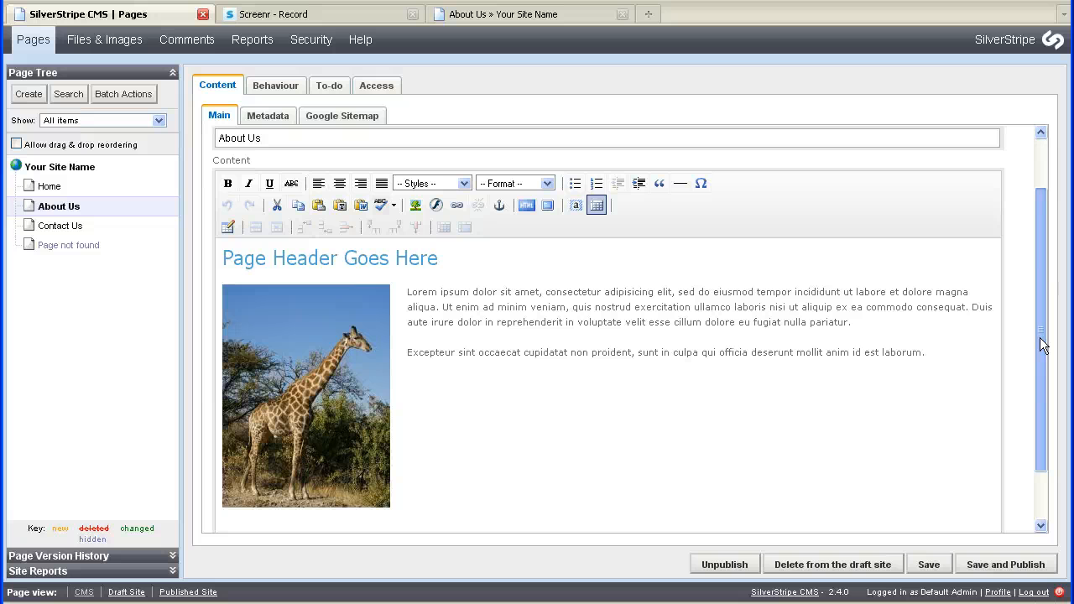